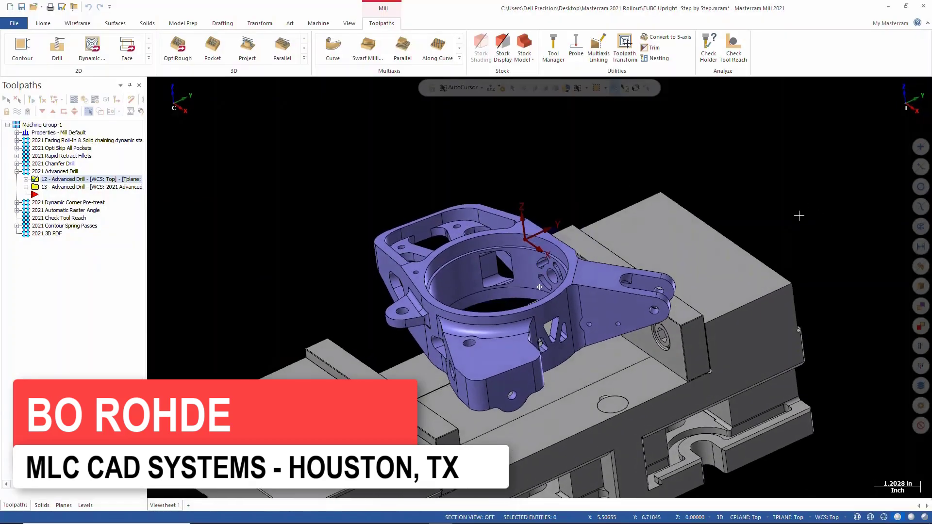
Orbit and zoom around the part, then select Advanced Drill operation 12.
{"action": "scroll", "coordinate": [663, 313], "scroll_direction": "up", "scroll_amount": 5}
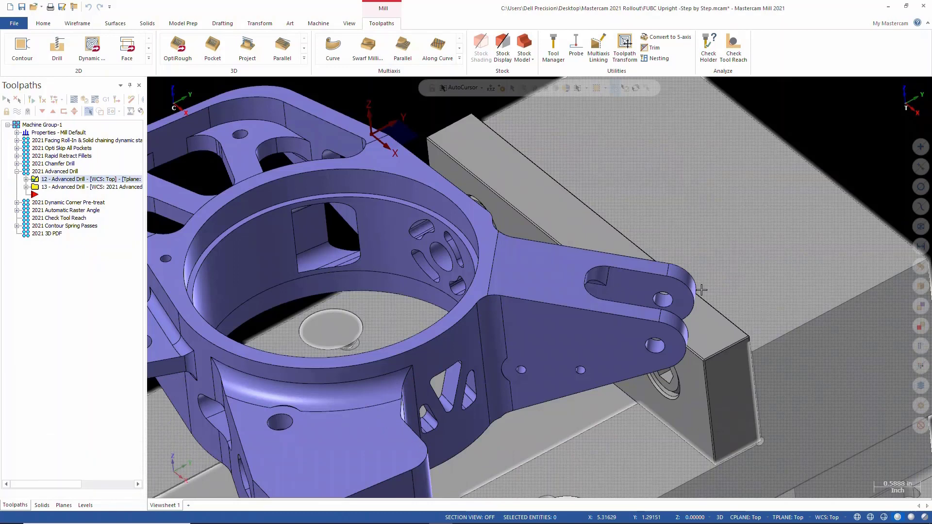
{"action": "scroll", "coordinate": [751, 213], "scroll_direction": "down", "scroll_amount": 4}
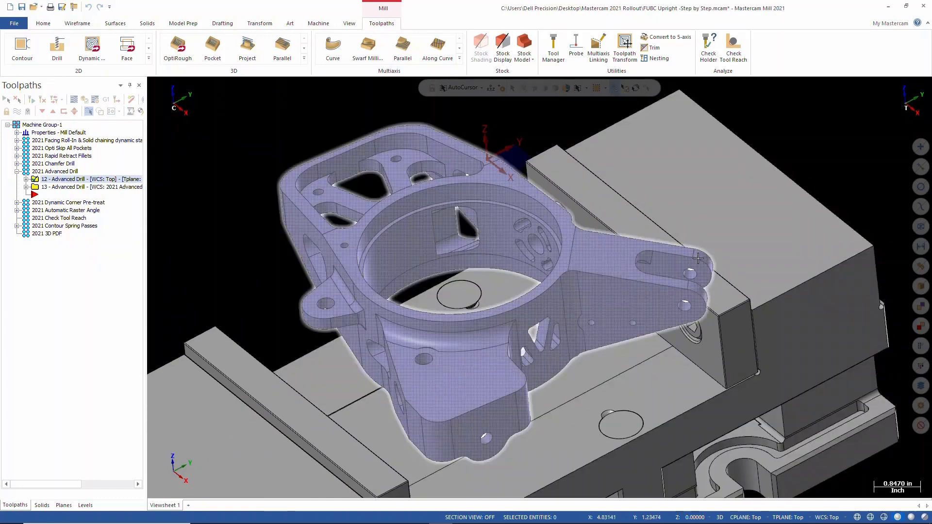
{"action": "scroll", "coordinate": [729, 252], "scroll_direction": "down", "scroll_amount": 1}
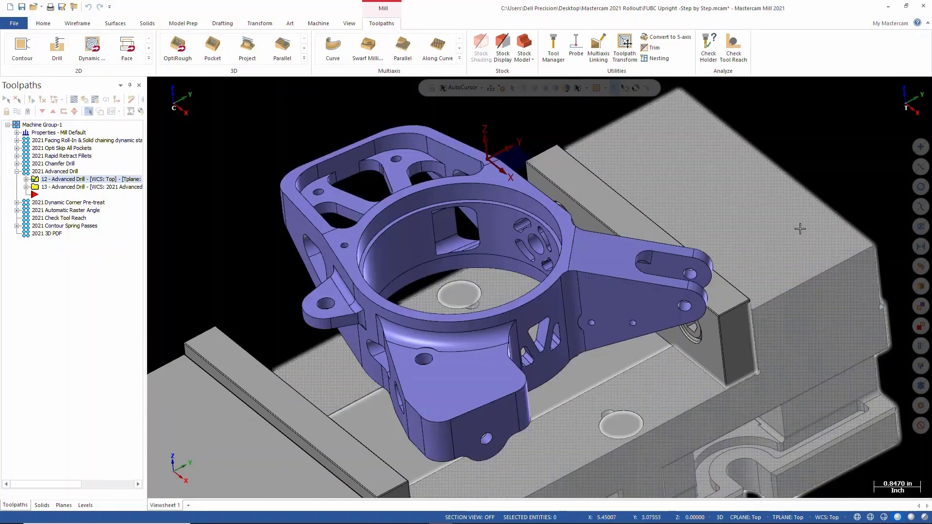
{"action": "middle_click_drag", "start_coordinate": [586, 290], "coordinate": [567, 190]}
{"action": "scroll", "coordinate": [495, 269], "scroll_direction": "up", "scroll_amount": 2}
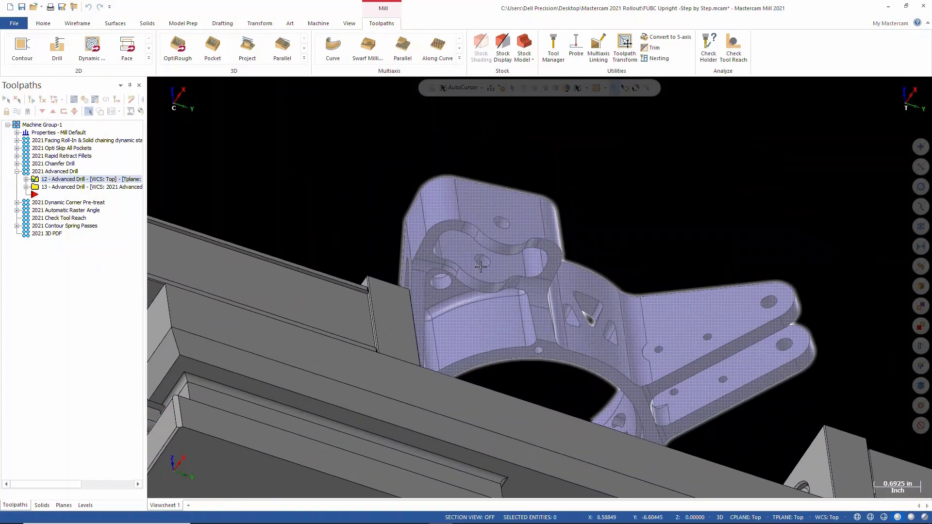
{"action": "middle_click_drag", "start_coordinate": [485, 262], "coordinate": [325, 181]}
{"action": "scroll", "coordinate": [504, 359], "scroll_direction": "down", "scroll_amount": 4}
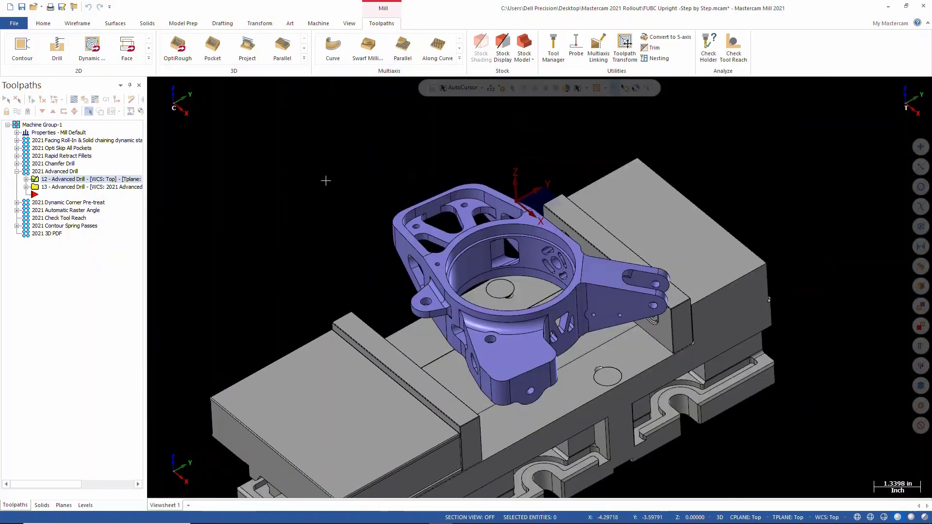
{"action": "left_click", "coordinate": [76, 181]}
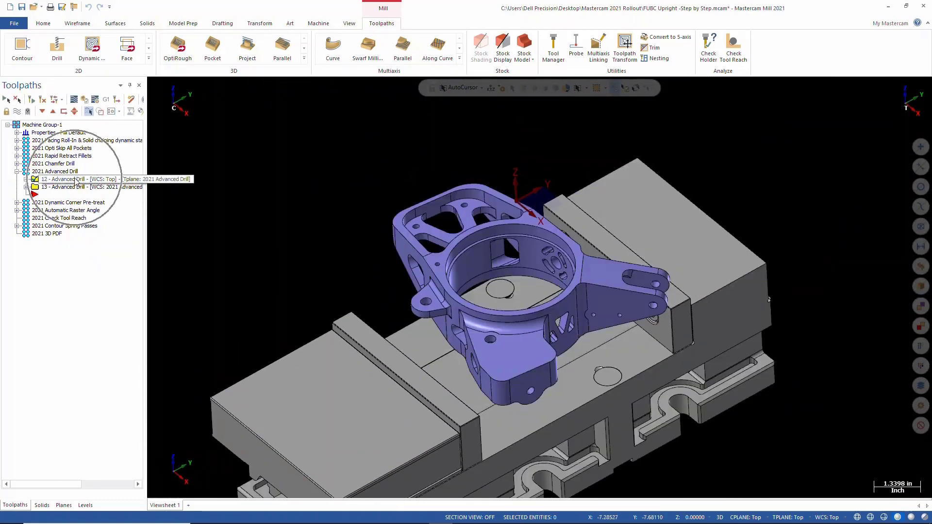
Expand operation 12 and open its Advanced Drill parameters on the Cut Parameters page.
{"action": "left_click", "coordinate": [148, 58]}
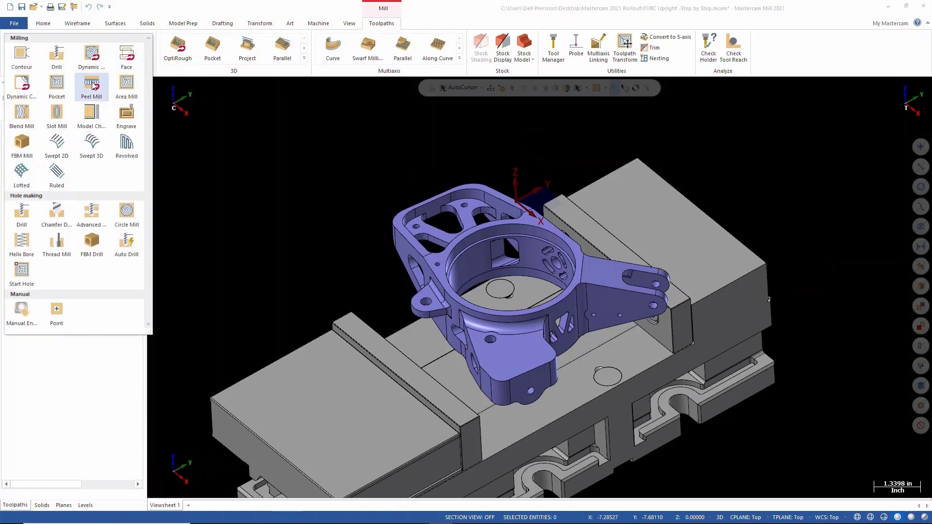
{"action": "left_click", "coordinate": [95, 226]}
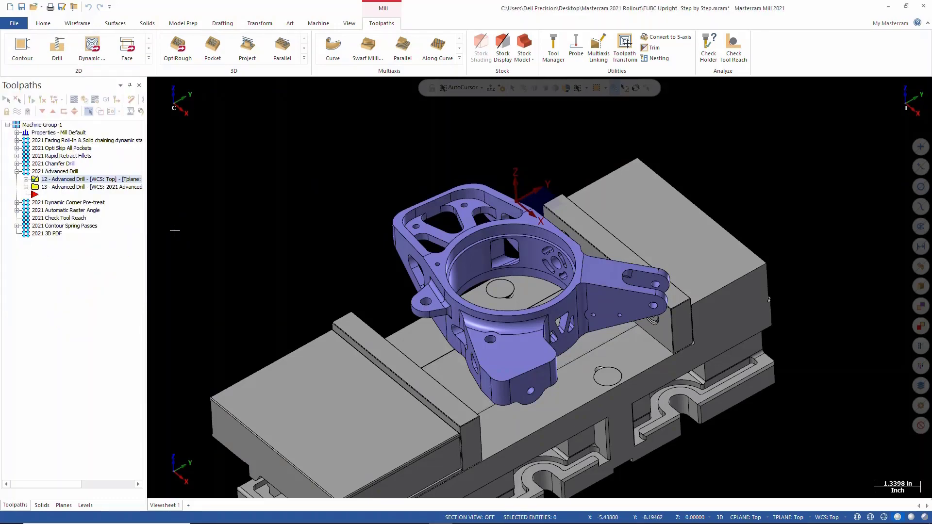
{"action": "left_click", "coordinate": [25, 179]}
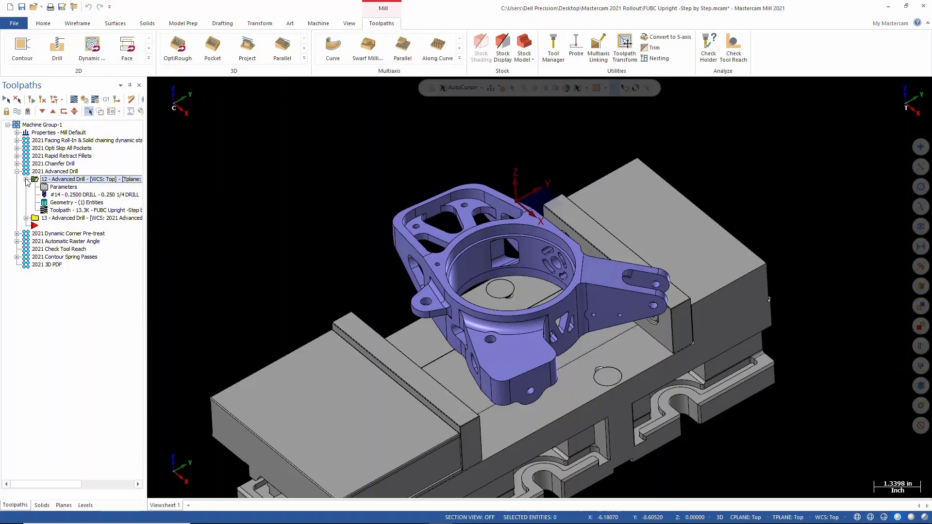
{"action": "left_click", "coordinate": [55, 187]}
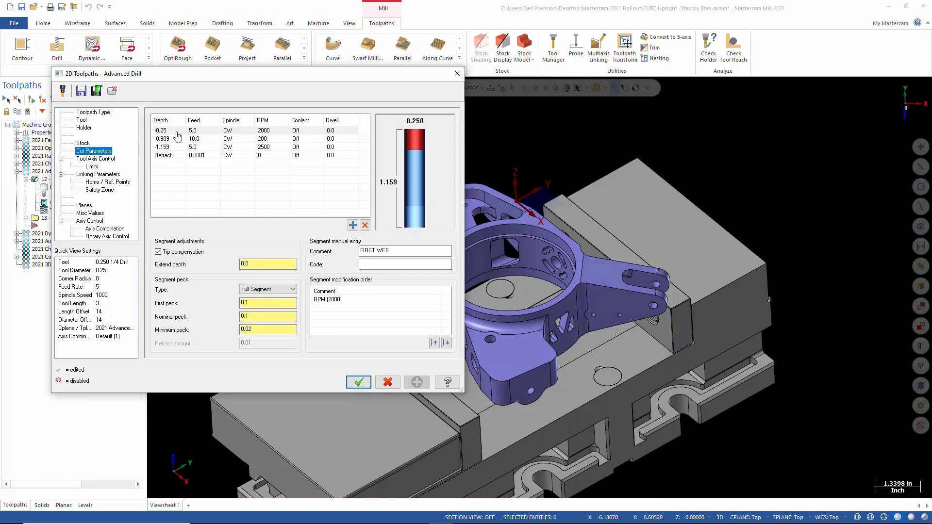
Edit the segment depth and feed cells, accept the Advanced Drill changes, and launch Backplot.
{"action": "double_click", "coordinate": [176, 132]}
{"action": "left_click", "coordinate": [421, 177]}
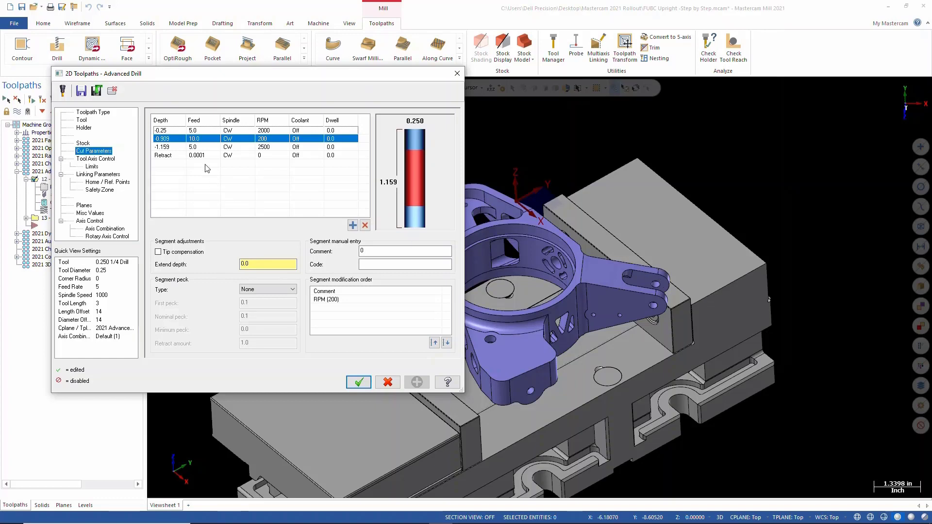
{"action": "double_click", "coordinate": [202, 150]}
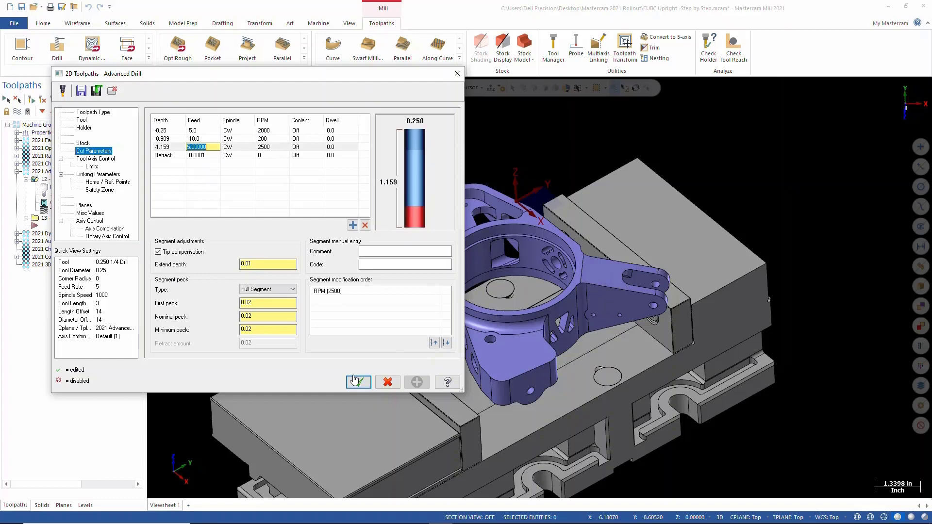
{"action": "left_click", "coordinate": [358, 382]}
{"action": "left_click", "coordinate": [74, 99]}
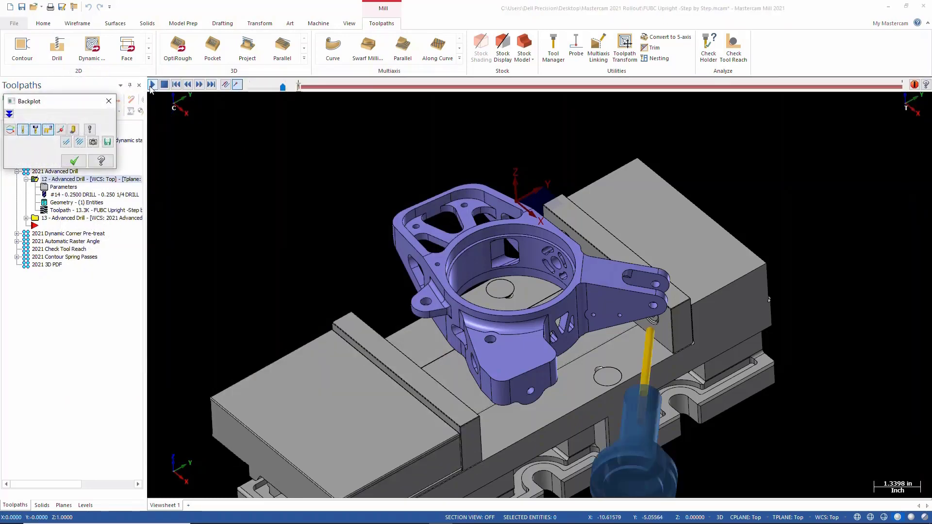
{"action": "left_click", "coordinate": [151, 85]}
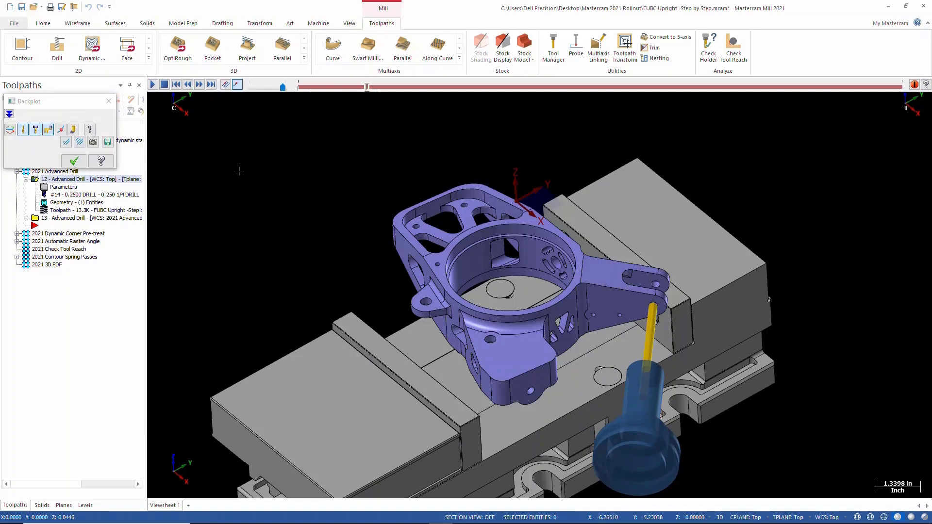
{"action": "middle_click_drag", "start_coordinate": [507, 270], "coordinate": [507, 325]}
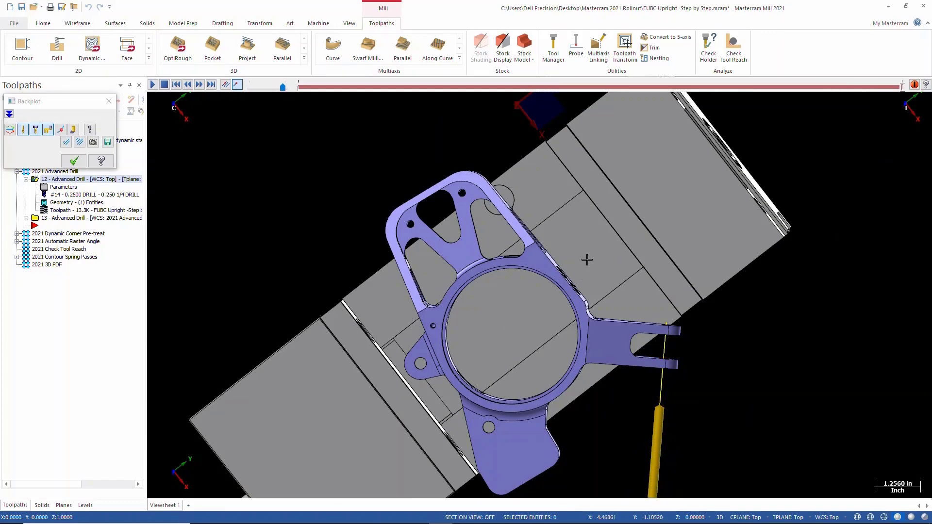
{"action": "key", "text": "alt+7"}
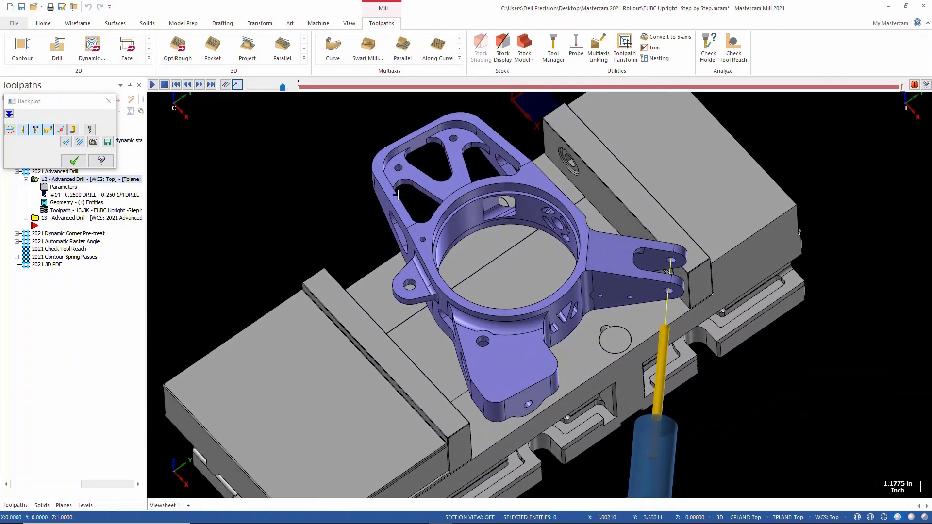
{"action": "left_click", "coordinate": [109, 101]}
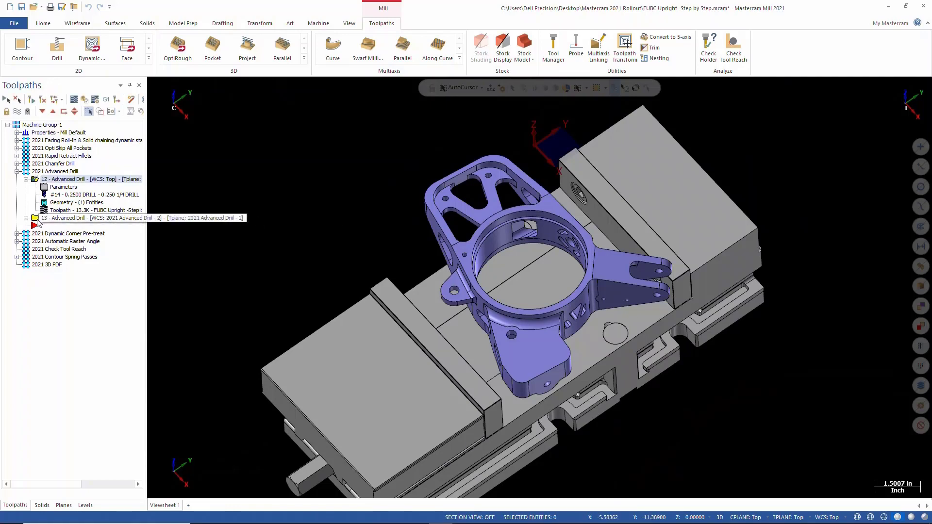
{"action": "left_click", "coordinate": [39, 219]}
{"action": "middle_click_drag", "start_coordinate": [269, 283], "coordinate": [399, 442]}
{"action": "scroll", "coordinate": [315, 282], "scroll_direction": "down", "scroll_amount": 3}
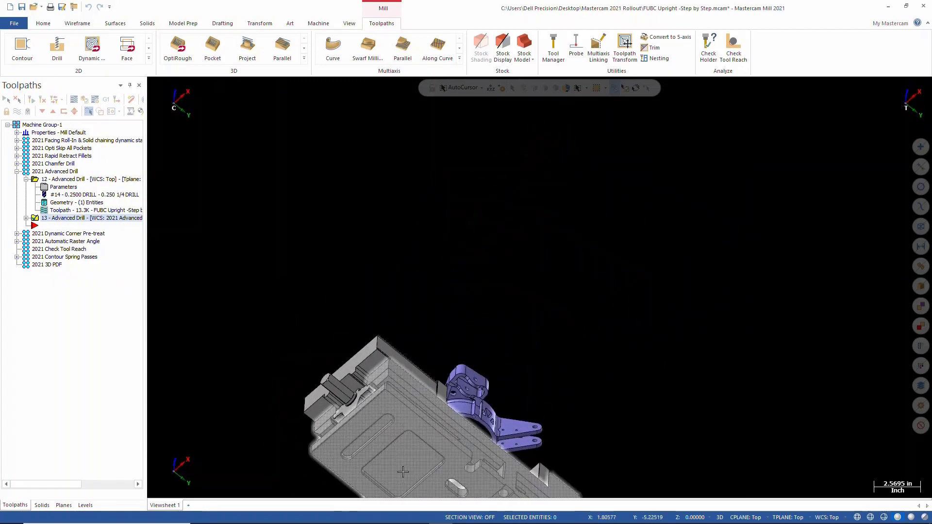
{"action": "scroll", "coordinate": [402, 472], "scroll_direction": "up", "scroll_amount": 5}
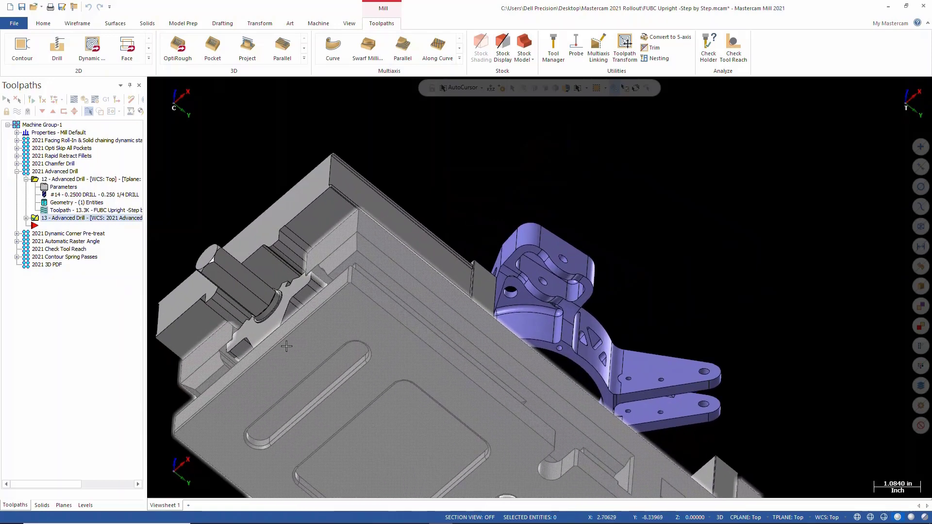
Play the drilling backplot for operation 13, close it, and expand operation 13.
{"action": "left_click", "coordinate": [74, 99]}
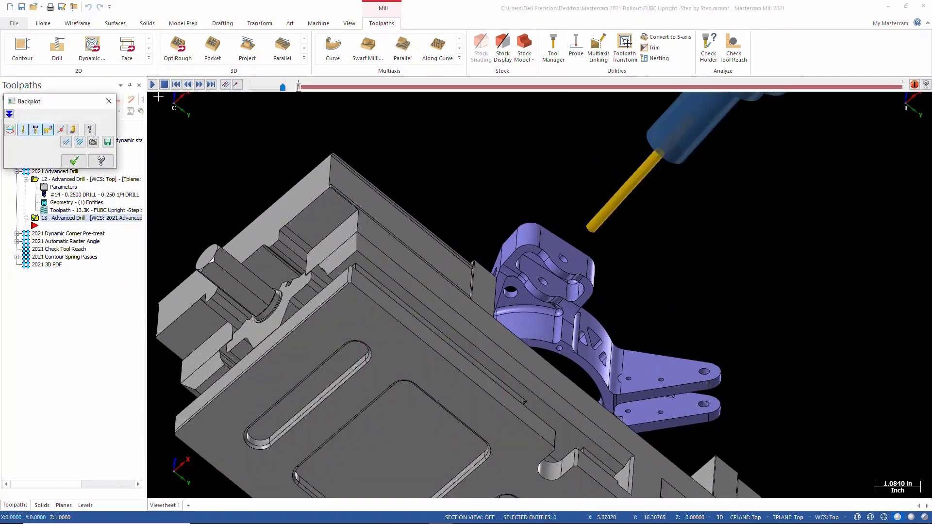
{"action": "left_click", "coordinate": [152, 84]}
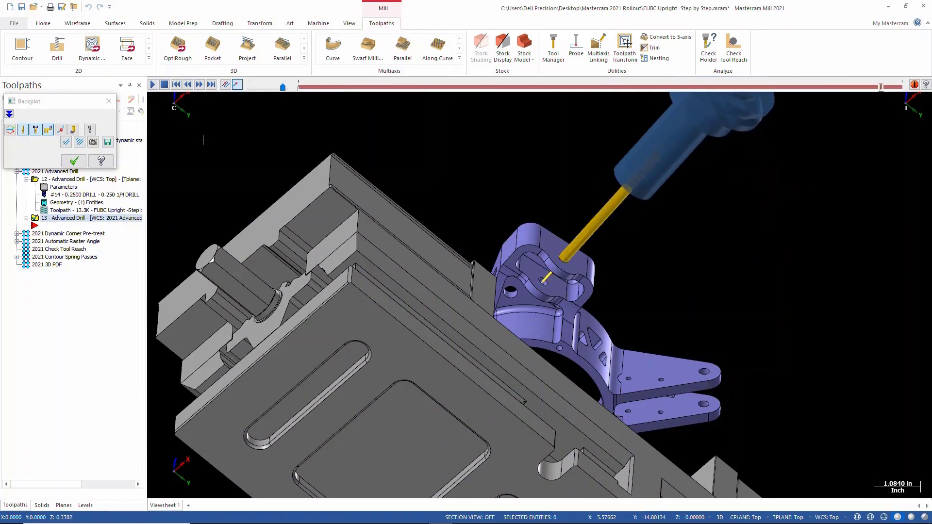
{"action": "left_click", "coordinate": [73, 160]}
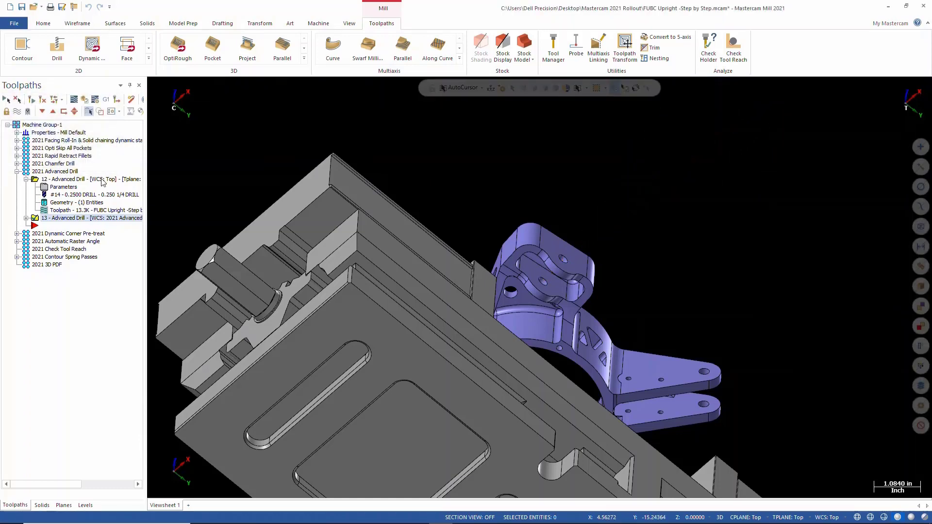
{"action": "left_click", "coordinate": [25, 218]}
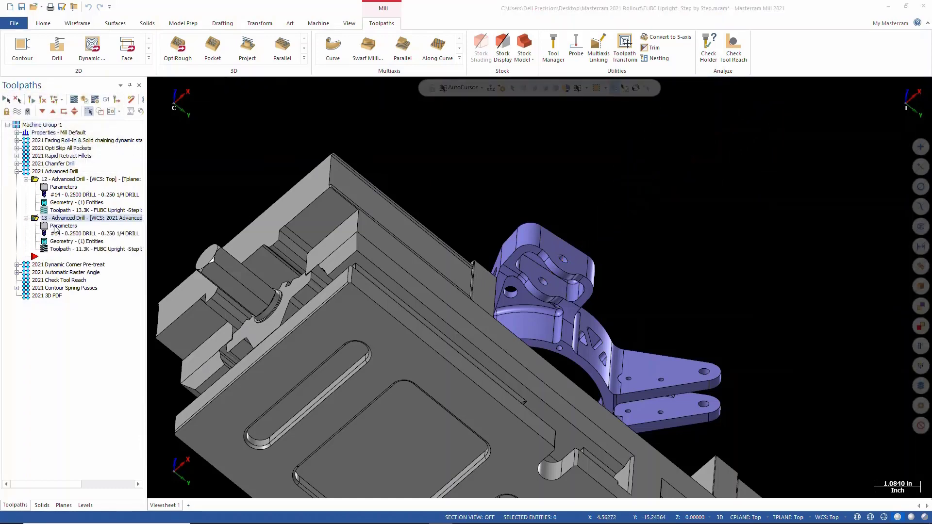
In operation 13's parameters, set Flood coolant on the -0.2 and -0.993 segments.
{"action": "left_click", "coordinate": [56, 226]}
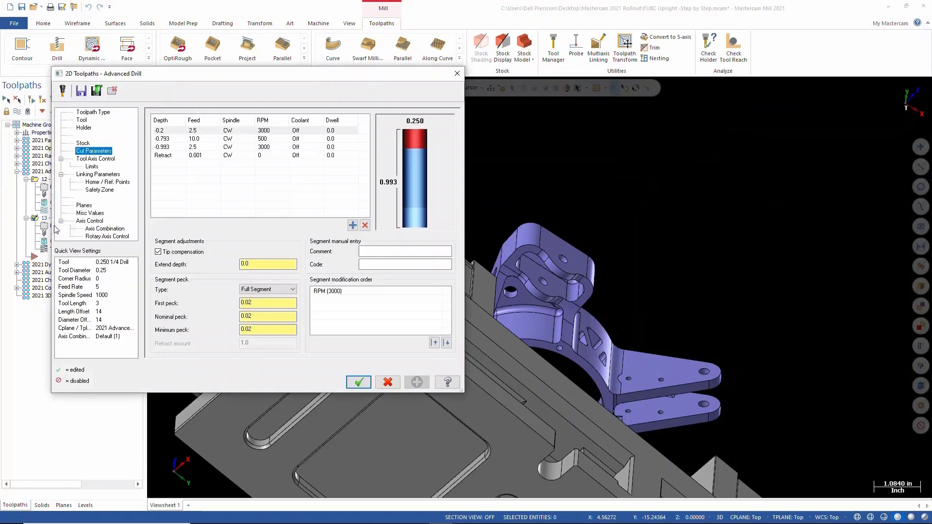
{"action": "left_click", "coordinate": [302, 134]}
{"action": "left_click", "coordinate": [319, 132]}
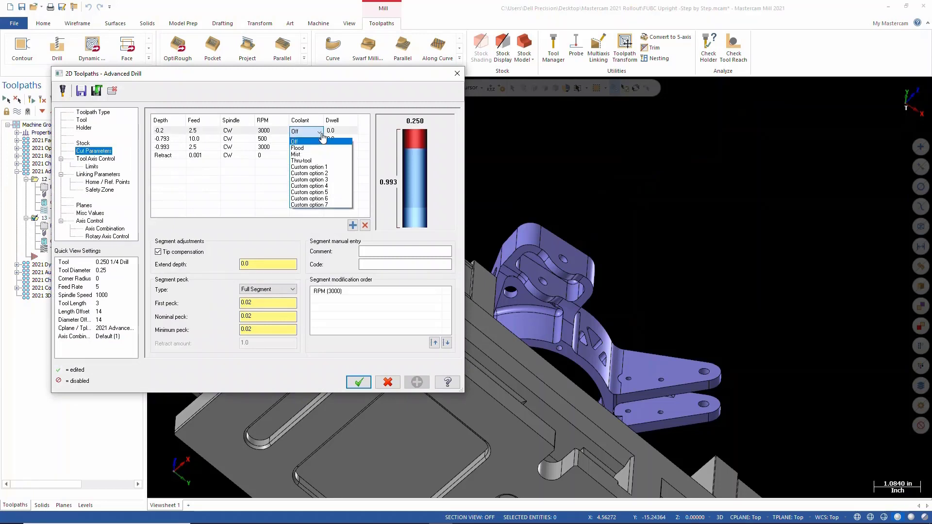
{"action": "left_click", "coordinate": [318, 148]}
{"action": "left_click", "coordinate": [317, 140]}
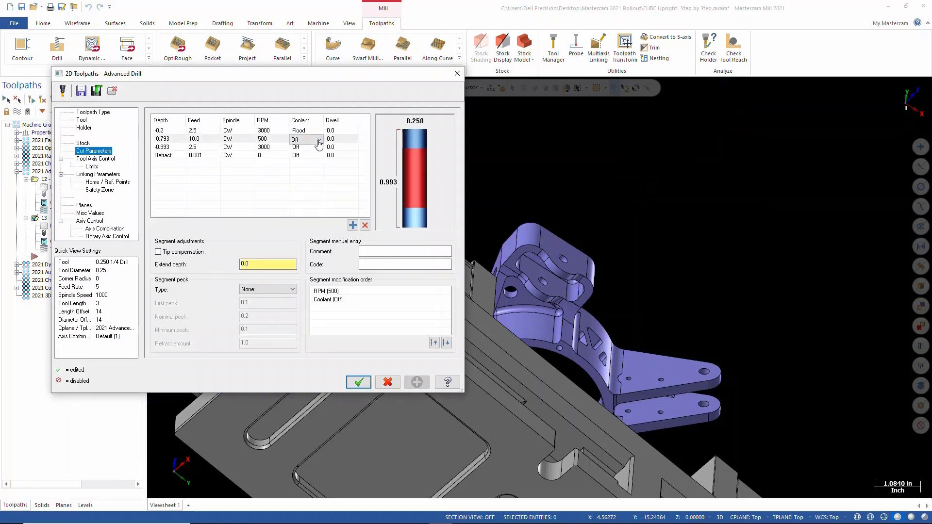
{"action": "left_click", "coordinate": [311, 147]}
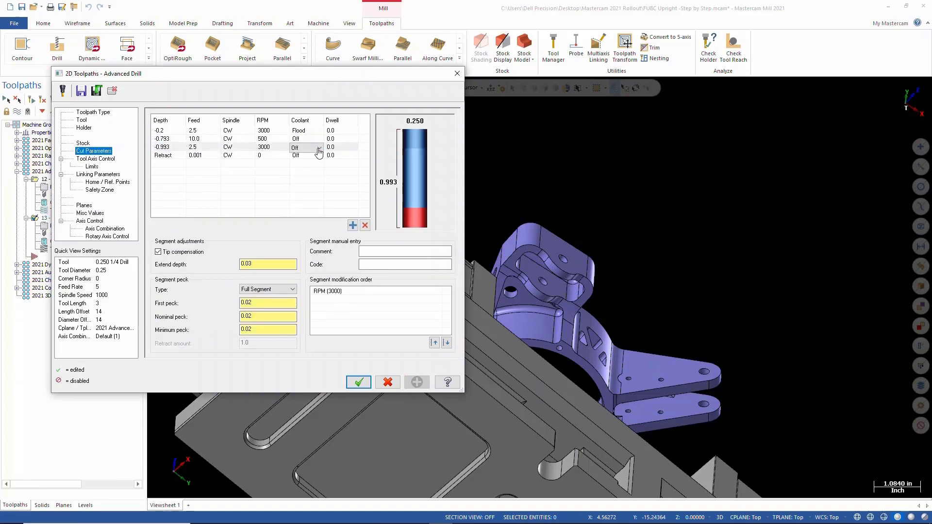
{"action": "left_click", "coordinate": [318, 147]}
{"action": "left_click", "coordinate": [315, 165]}
{"action": "left_click", "coordinate": [313, 156]}
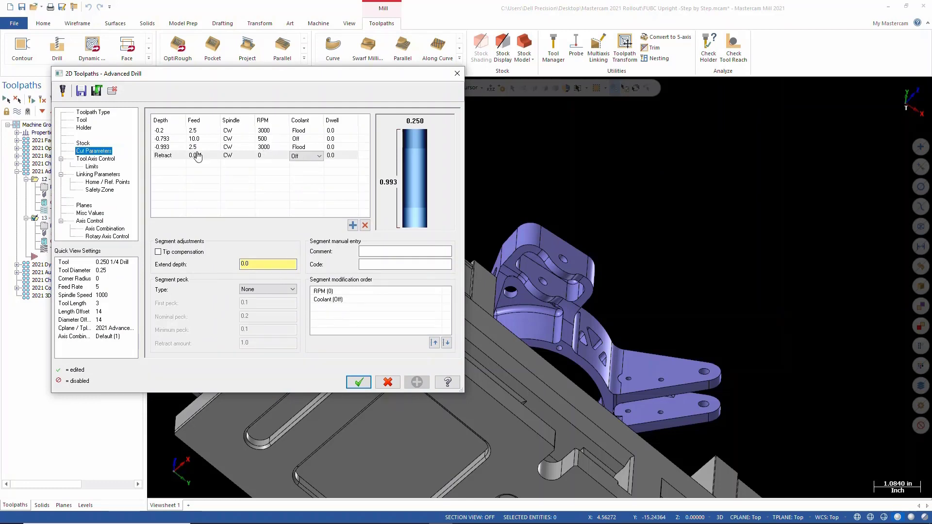
Give the first -0.2 segment the comment 'First tab' and accept the changes.
{"action": "left_click", "coordinate": [174, 130]}
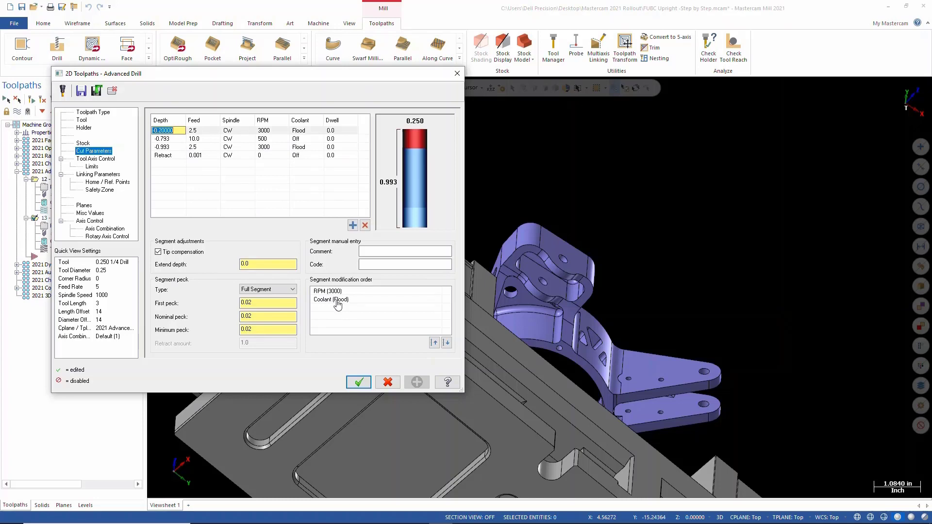
{"action": "key", "text": "Delete"}
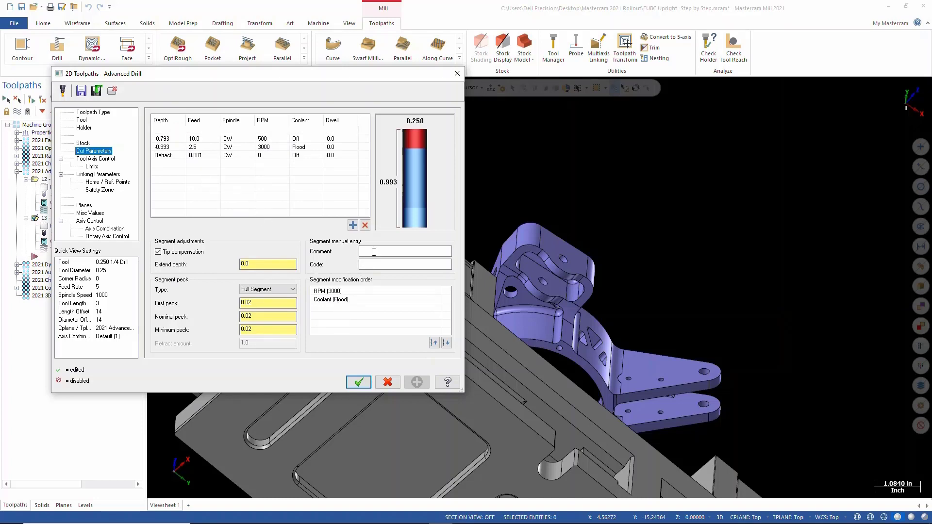
{"action": "left_click", "coordinate": [374, 252]}
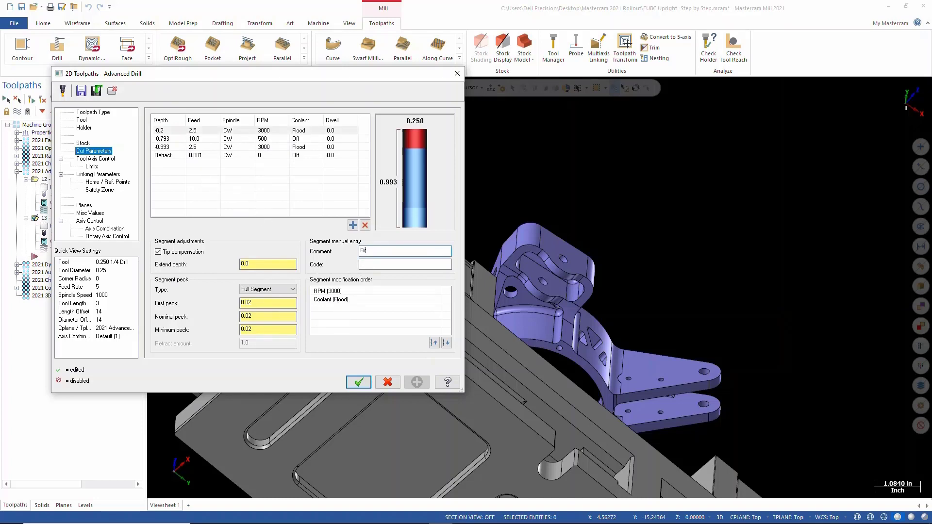
{"action": "type", "text": "First tab"}
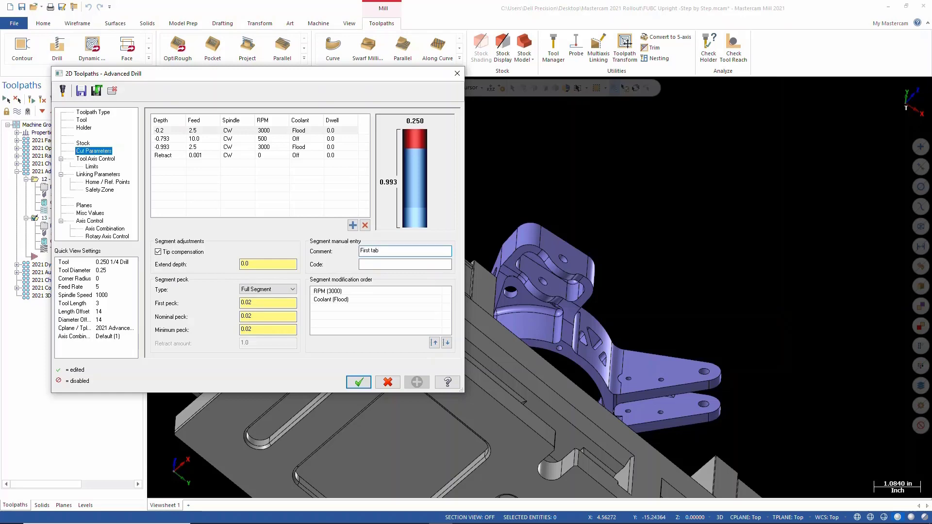
{"action": "left_click", "coordinate": [359, 382]}
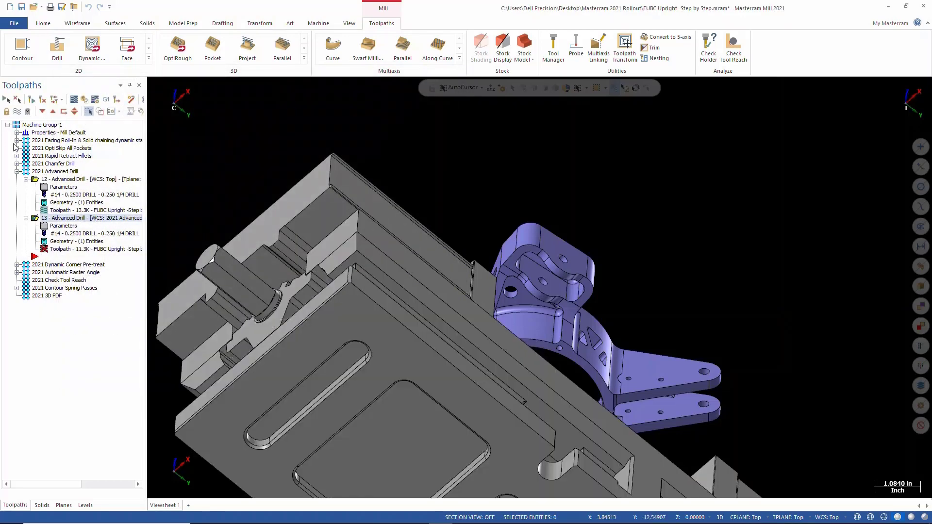
Regenerate the toolpath and post it to NC code, overwriting the existing NC file.
{"action": "left_click", "coordinate": [38, 99]}
{"action": "left_click", "coordinate": [106, 99]}
{"action": "left_click", "coordinate": [64, 287]}
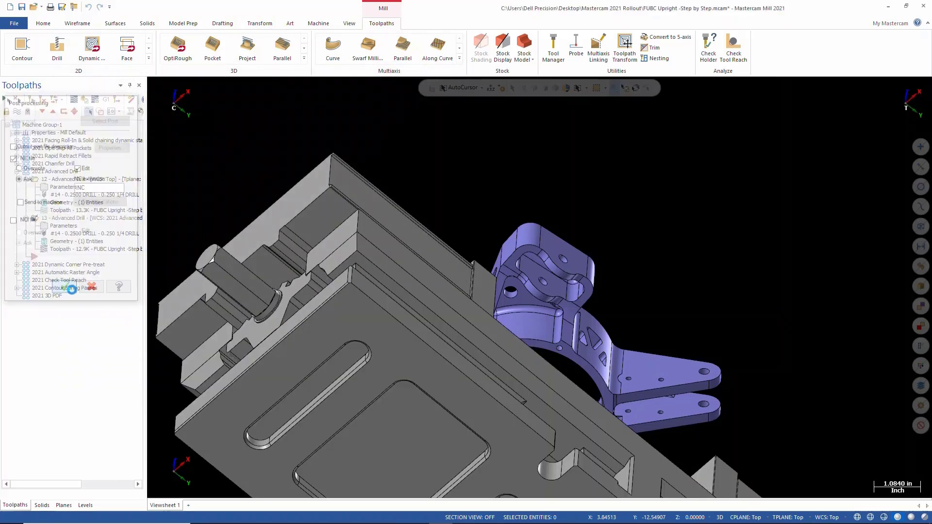
{"action": "left_click", "coordinate": [498, 288]}
{"action": "left_click", "coordinate": [616, 365]}
{"action": "left_click", "coordinate": [478, 266]}
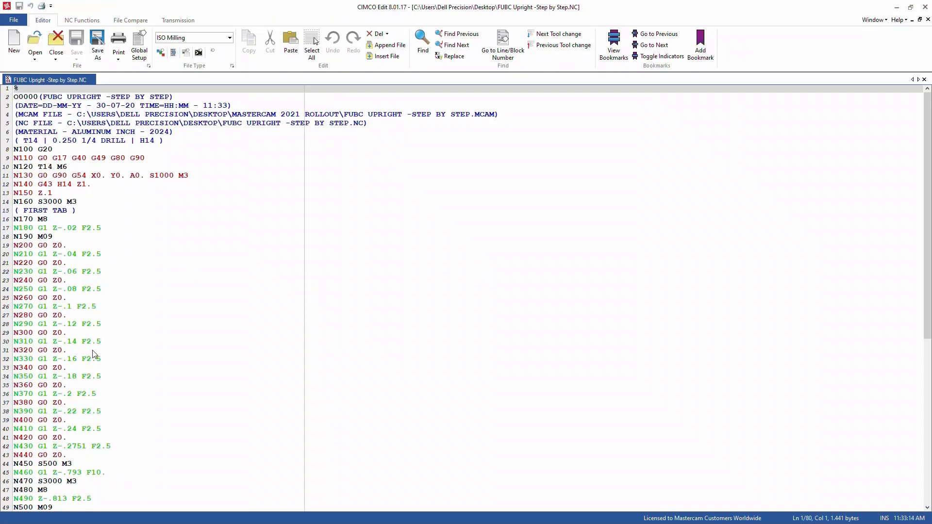
Read the NC code down to the FIRST TAB comment and M8, then return to an isometric view.
{"action": "scroll", "coordinate": [95, 354], "scroll_direction": "down", "scroll_amount": 4}
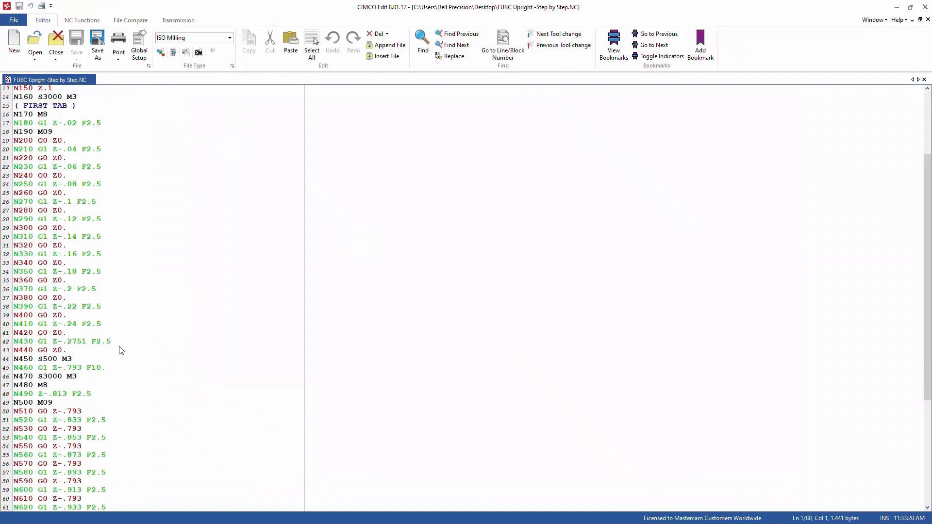
{"action": "scroll", "coordinate": [122, 348], "scroll_direction": "down", "scroll_amount": 3}
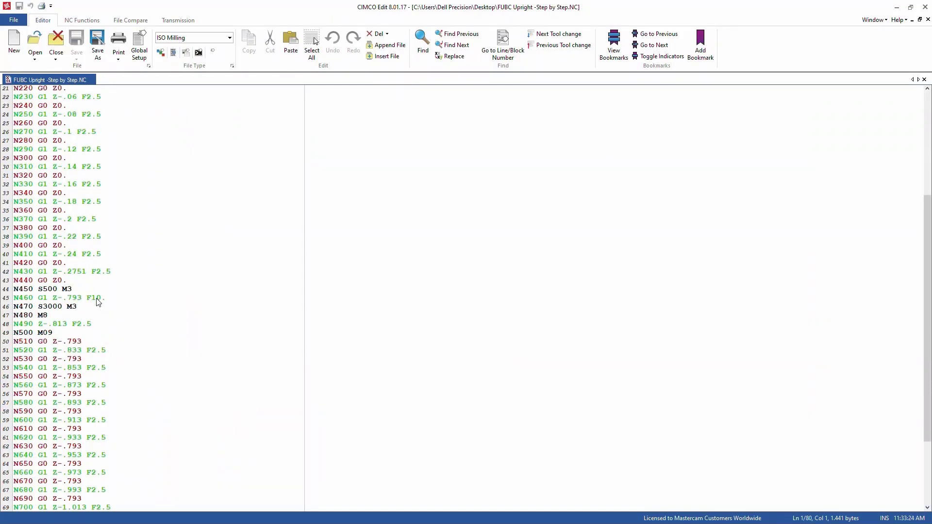
{"action": "scroll", "coordinate": [98, 351], "scroll_direction": "down", "scroll_amount": 4}
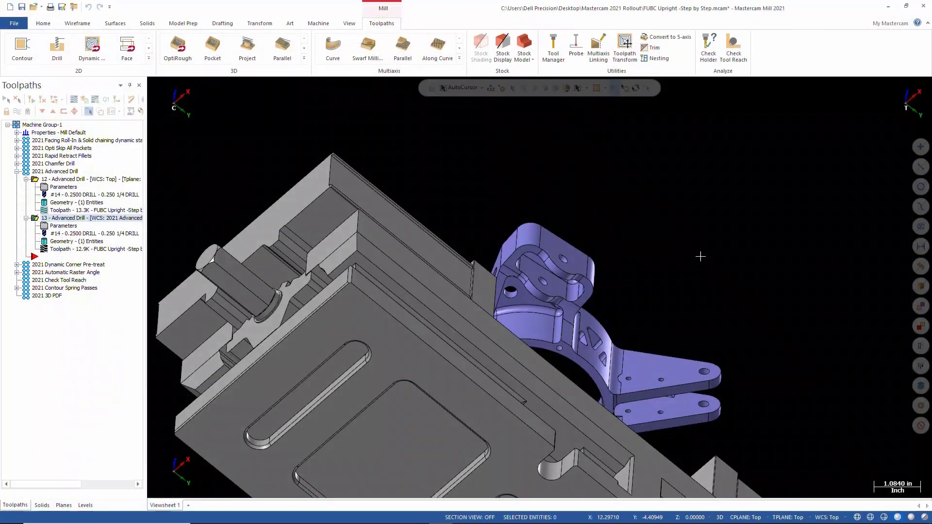
{"action": "left_click", "coordinate": [925, 7]}
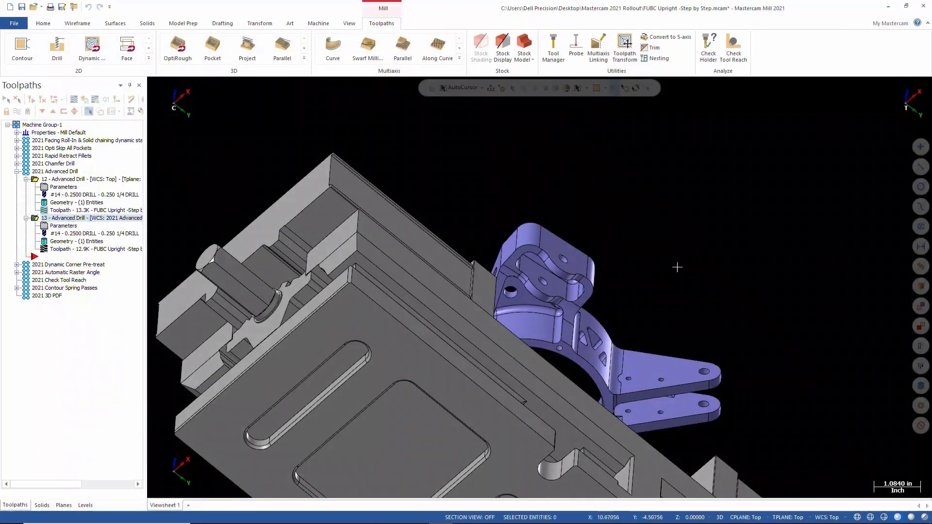
{"action": "key", "text": "alt+7"}
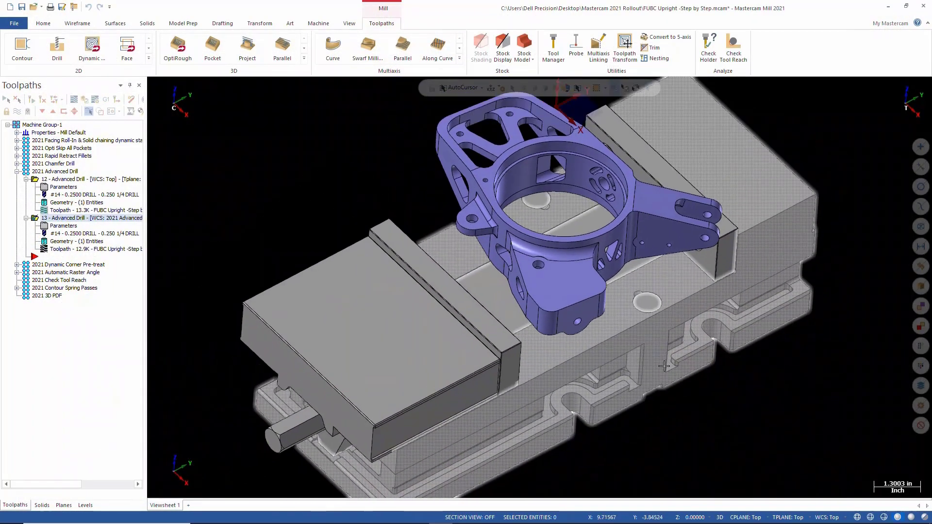
{"action": "scroll", "coordinate": [664, 365], "scroll_direction": "down", "scroll_amount": 4}
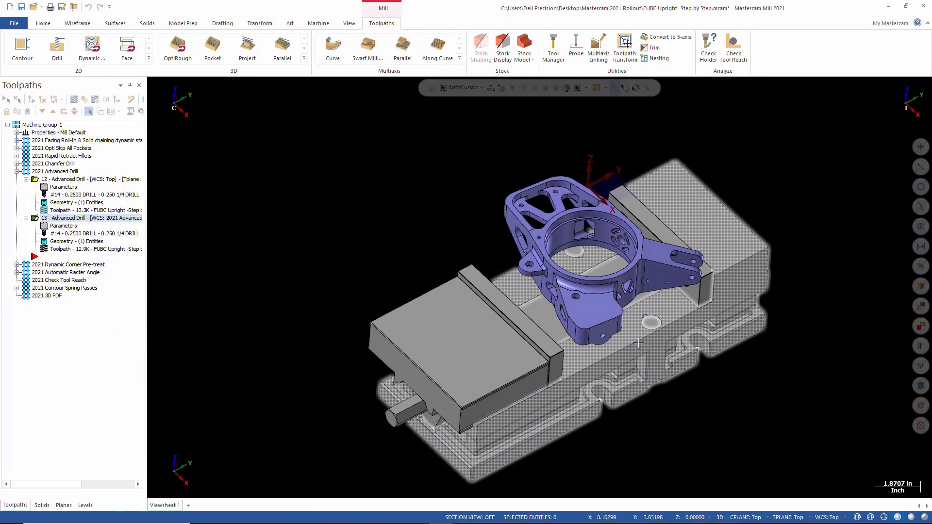